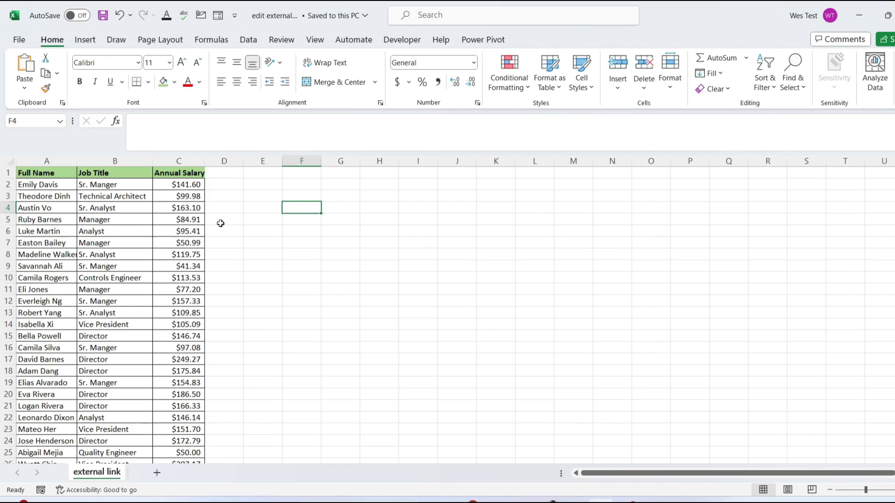
Inspect the salary cells' formulas that reference the external .xlsx source workbook.
left_click(189, 186)
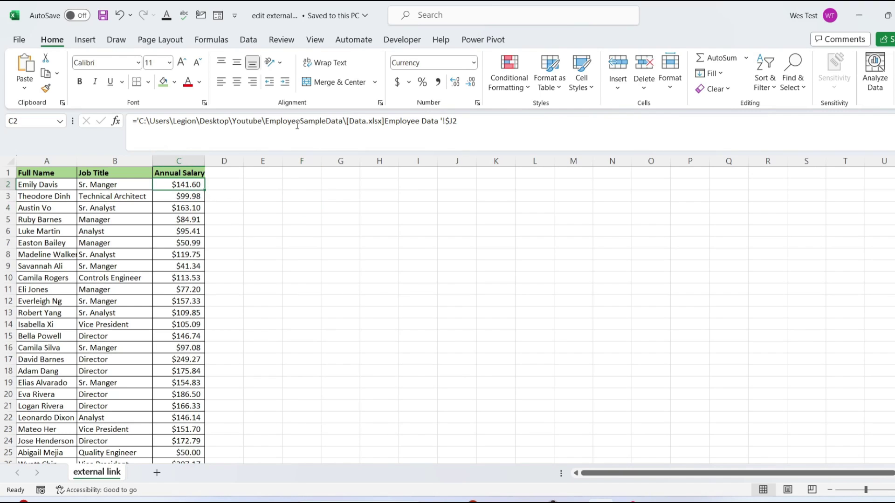
left_click_drag(347, 121, 382, 123)
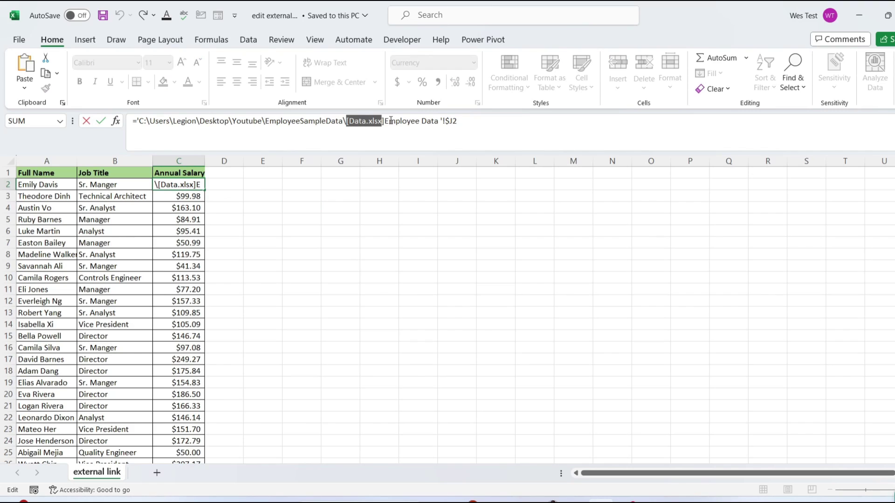
left_click(464, 123)
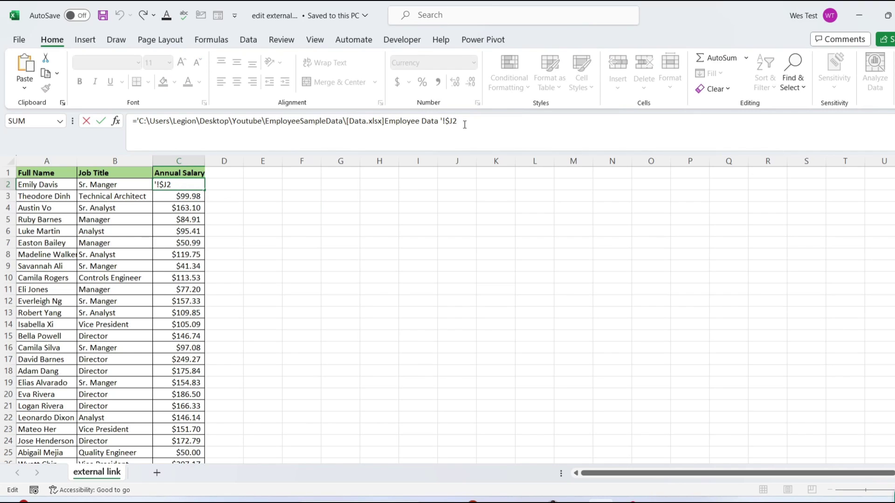
key("Return")
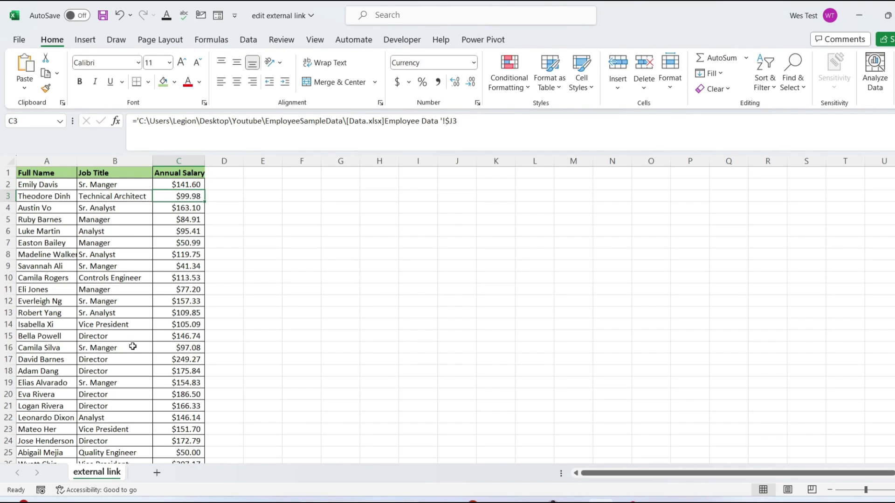
left_click(186, 211)
left_click(184, 230)
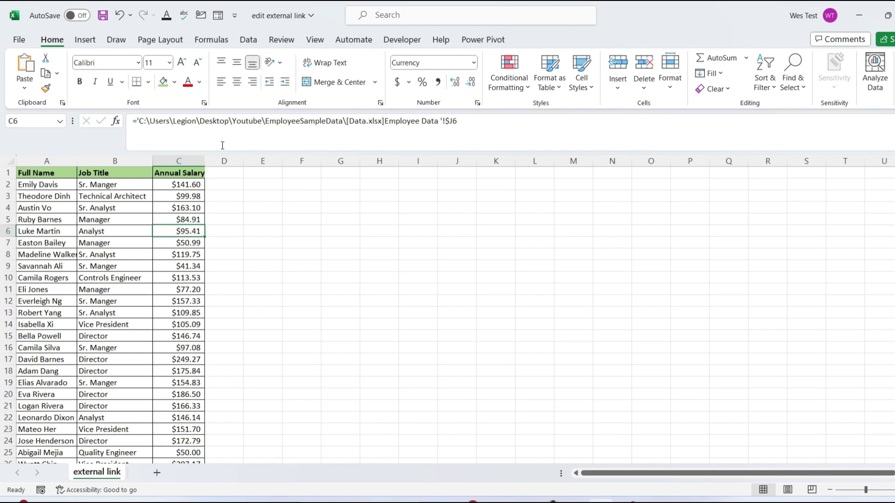
left_click(175, 186)
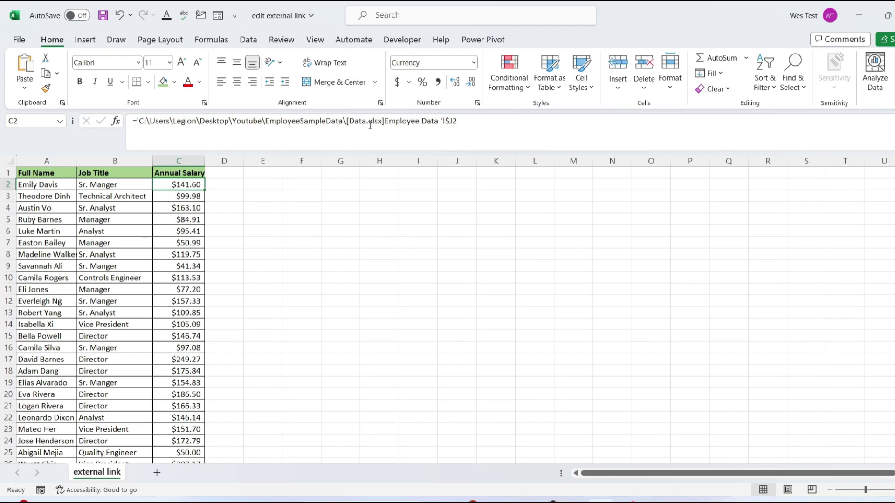
left_click_drag(370, 124, 383, 130)
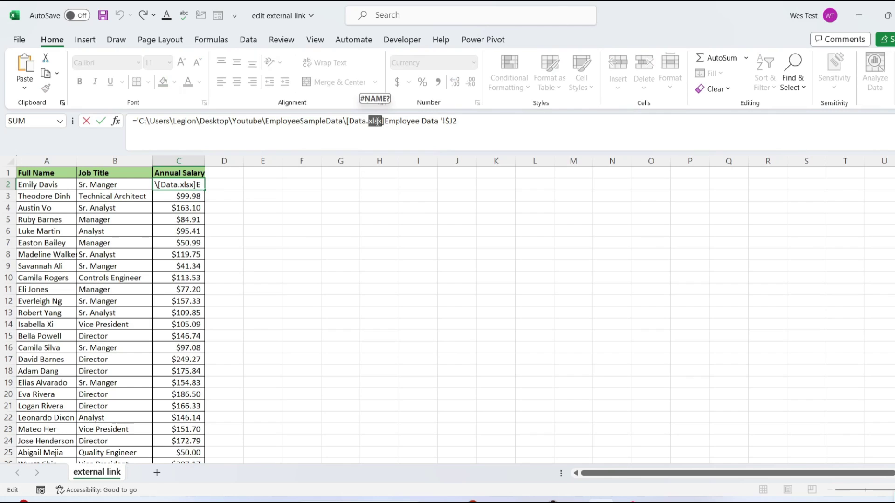
key("Return")
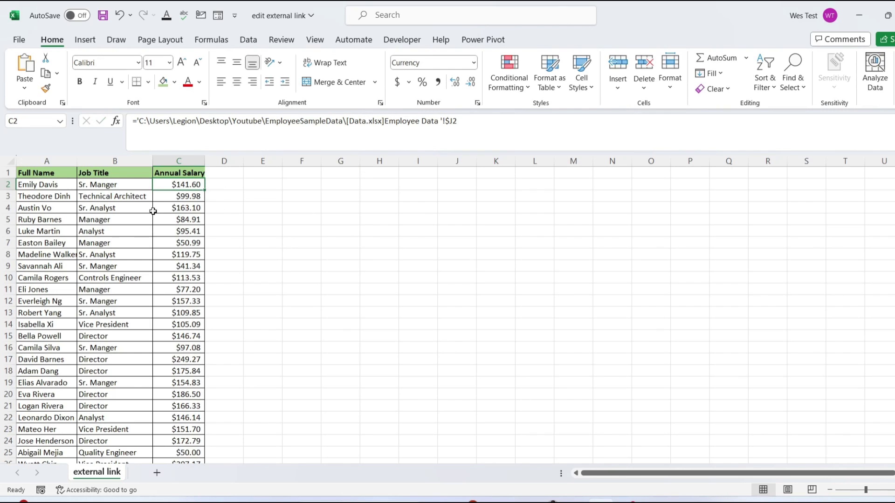
left_click(170, 170)
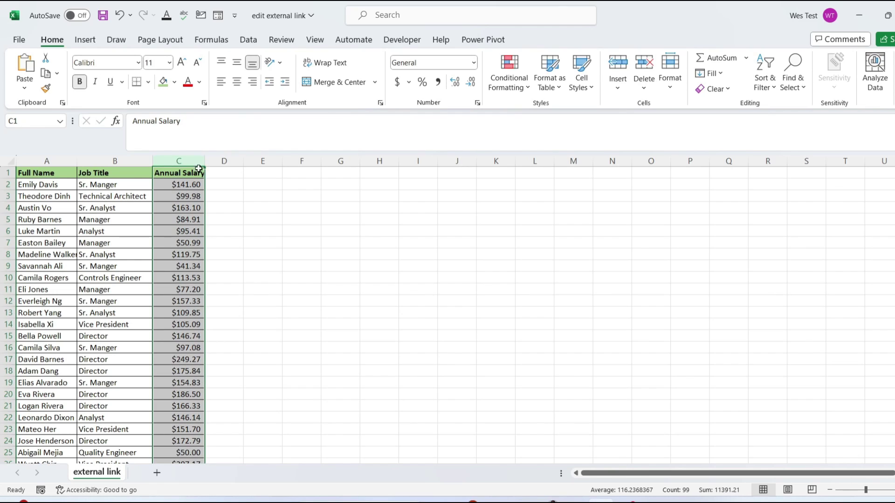
Find all 63 cells whose formulas contain '.xl' and select them together.
left_click(790, 83)
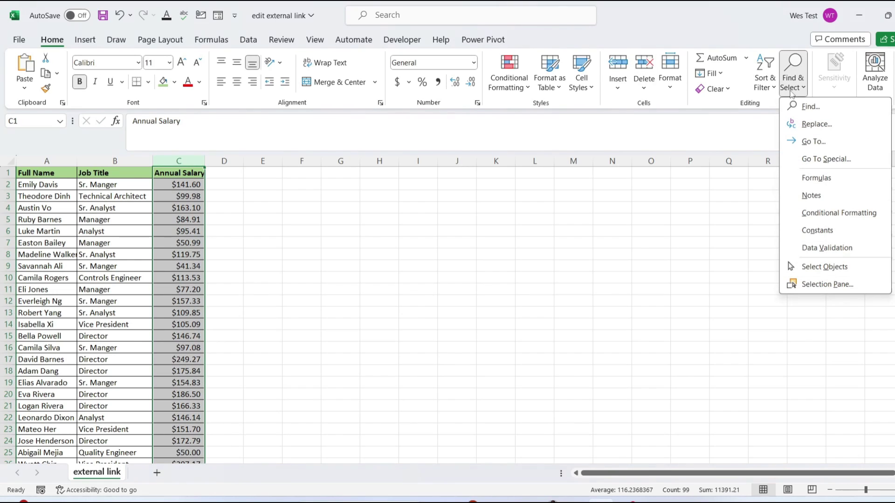
left_click(809, 106)
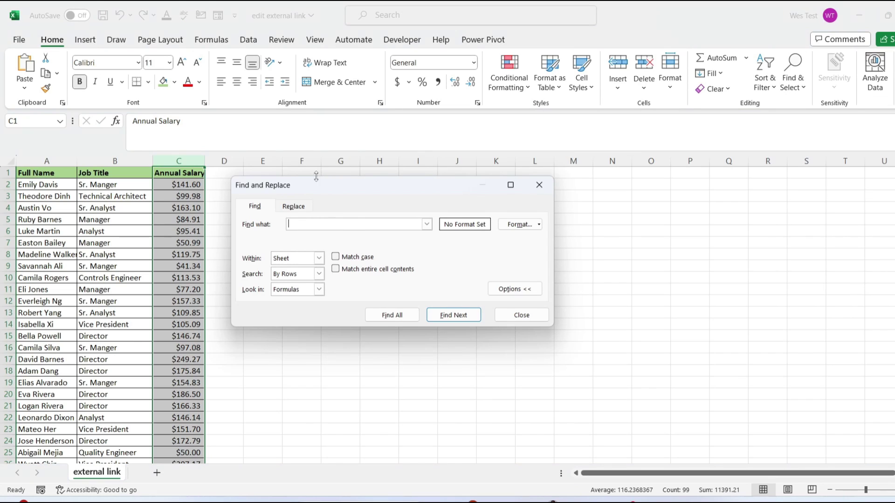
left_click_drag(314, 183, 299, 166)
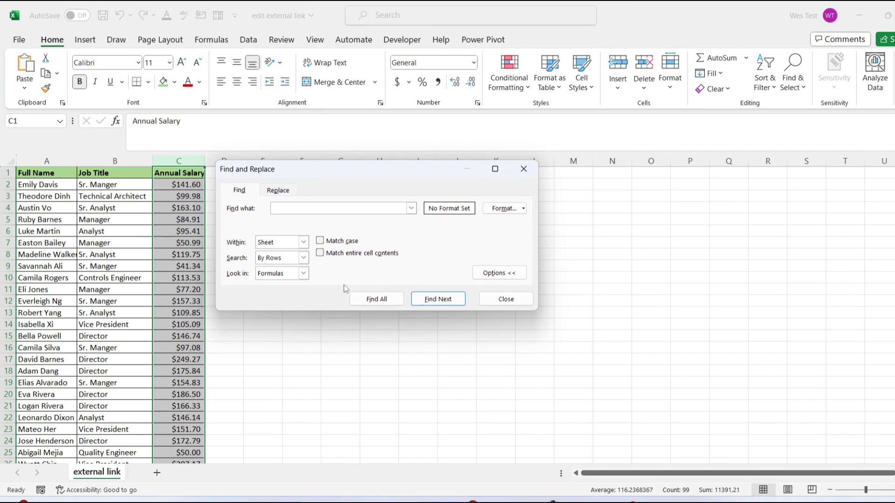
type(".xl")
left_click(377, 299)
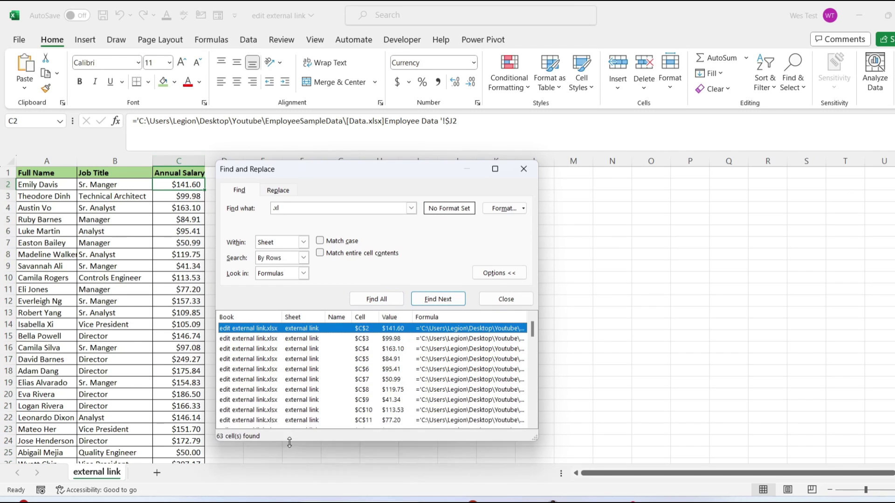
left_click_drag(309, 370, 282, 442)
scroll(282, 407, "down", 2)
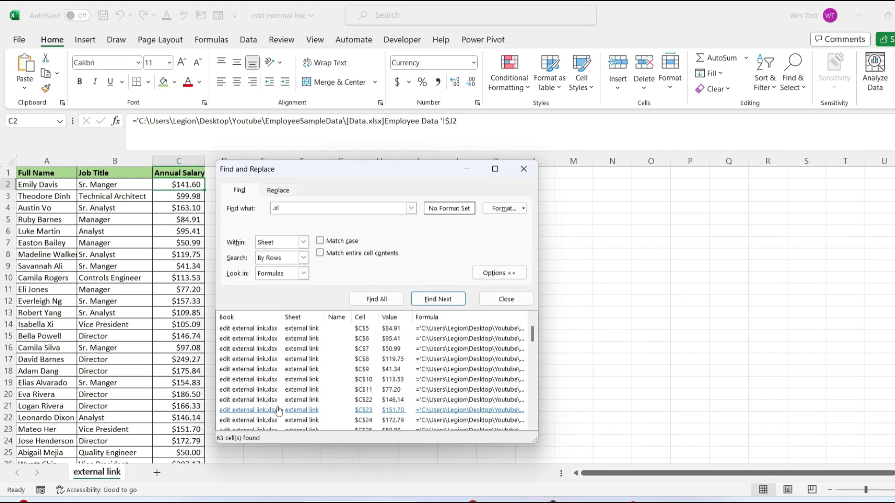
scroll(297, 381, "up", 2)
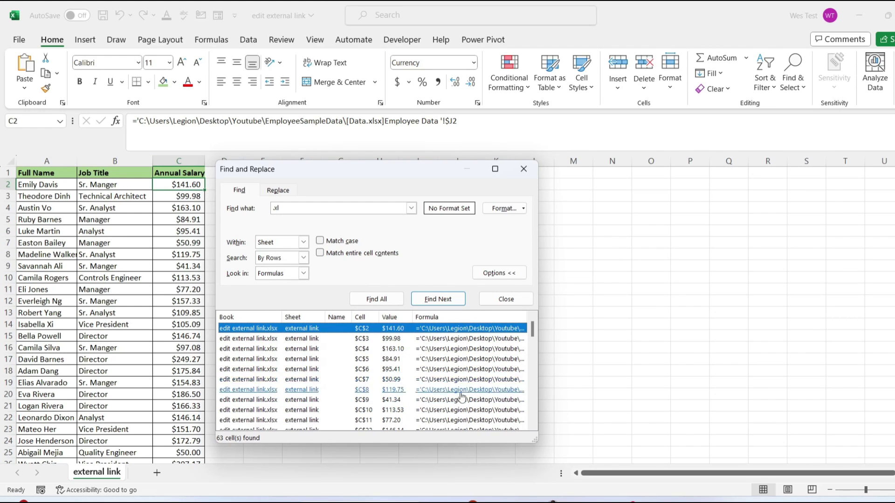
scroll(519, 420, "down", 15)
key("ctrl+a")
scroll(267, 390, "up", 5)
mouse_move(274, 169)
left_mouse_down()
mouse_move(340, 169)
mouse_move(312, 169)
left_mouse_up()
scroll(250, 362, "up", 5)
scroll(250, 362, "up", 3)
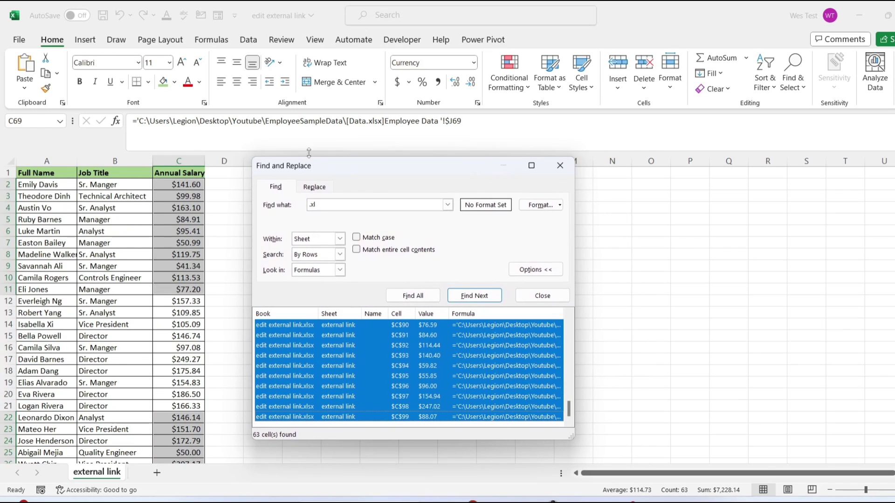
left_click(562, 165)
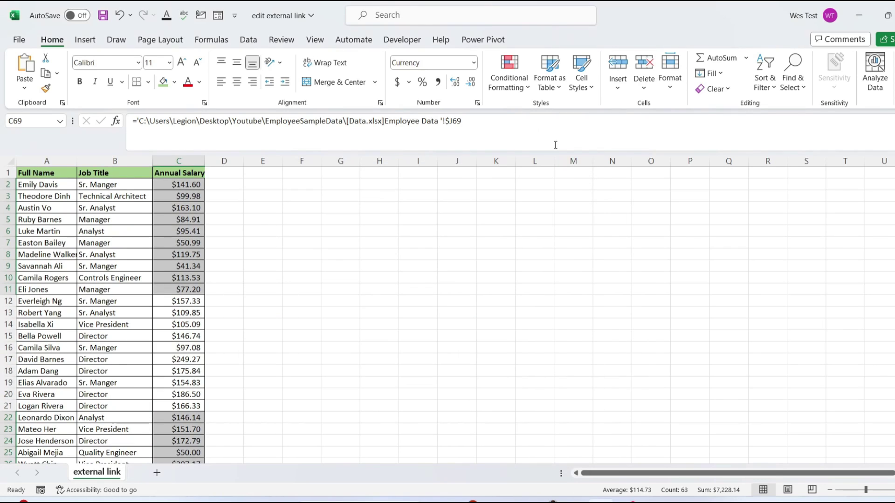
Clear the found-cell selection, reselect the first salary cell, and bring up the Data ribbon.
left_click(235, 204)
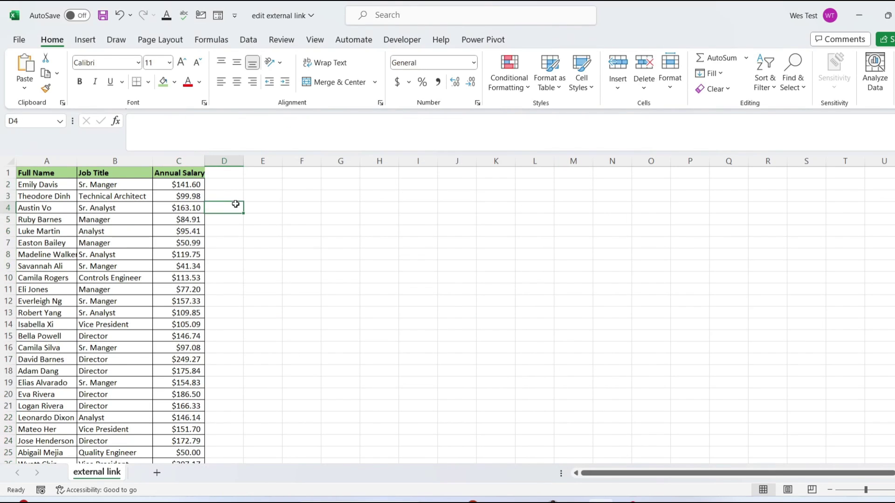
left_click(172, 184)
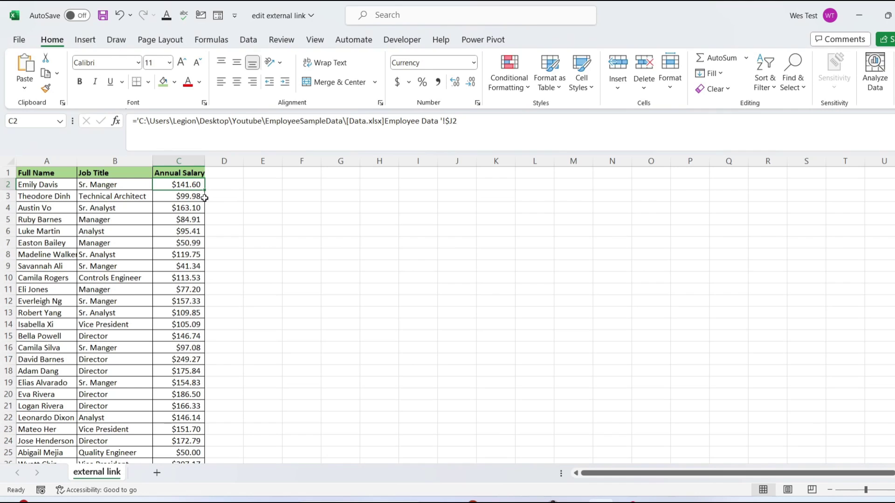
left_click(248, 40)
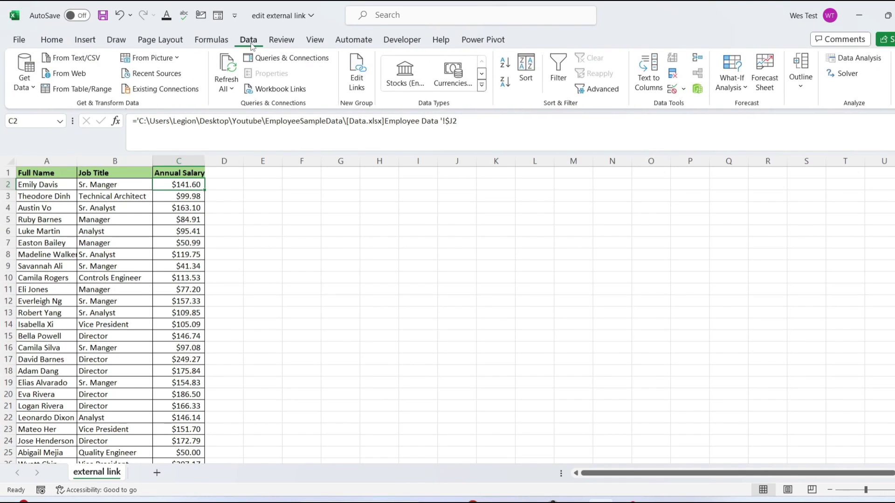
left_click(352, 78)
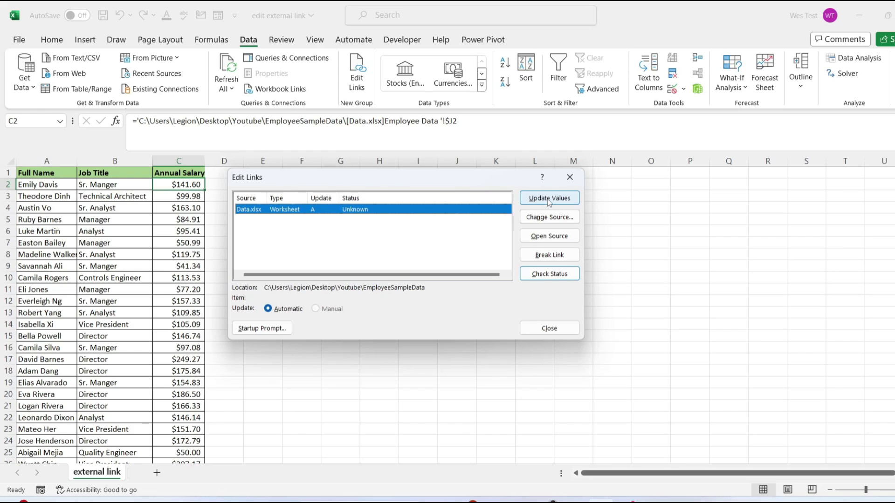
left_click(572, 219)
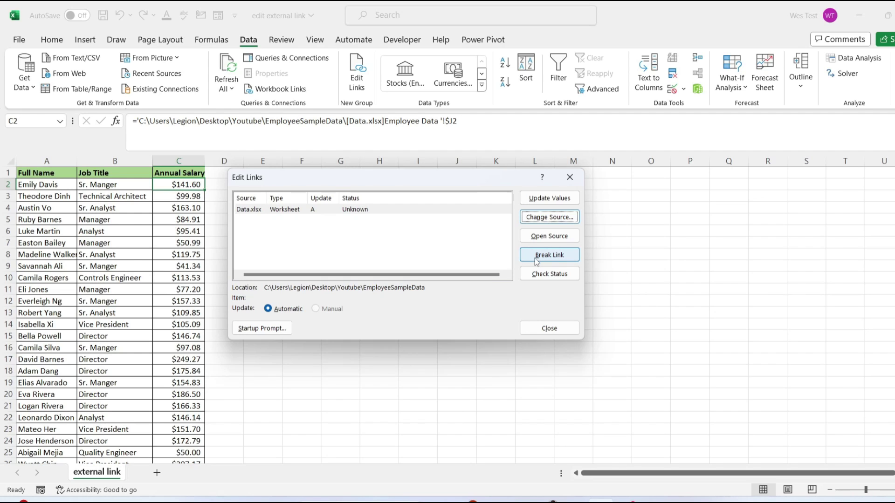
Break and confirm the Data.xlsx link, then verify the first salary shows a plain value.
left_click(536, 260)
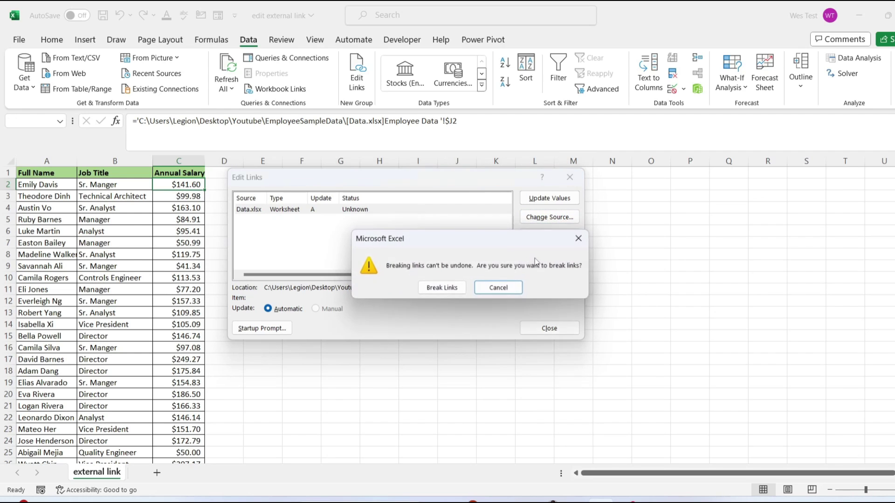
left_click(436, 290)
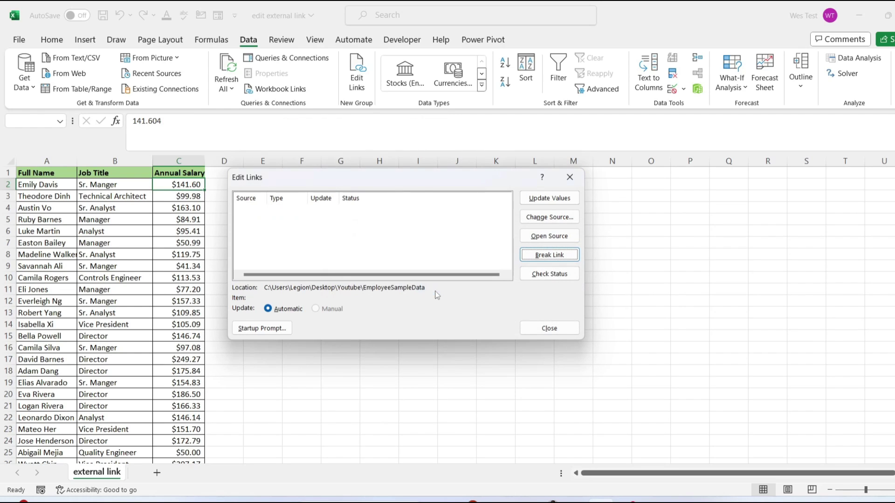
left_click(570, 177)
left_click(179, 198)
left_click(180, 230)
left_click(179, 290)
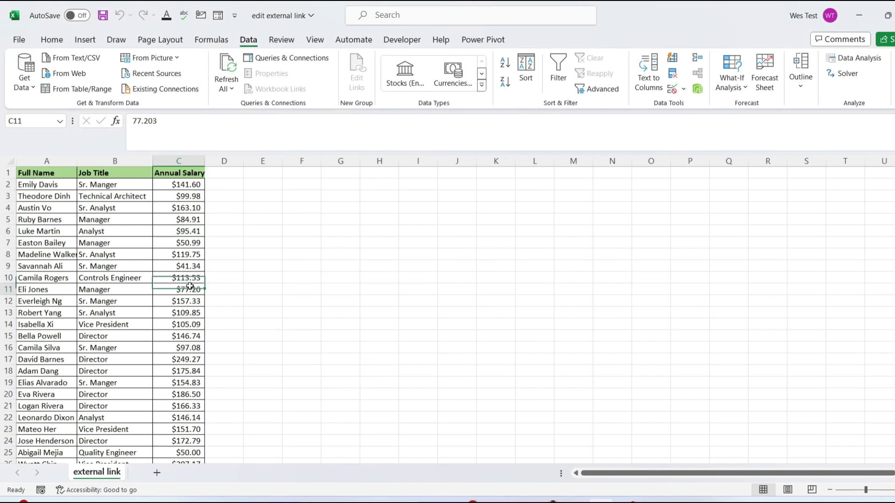
left_click(179, 313)
scroll(179, 348, "down", 3)
scroll(179, 348, "down", 4)
left_click(180, 348)
left_click(180, 321)
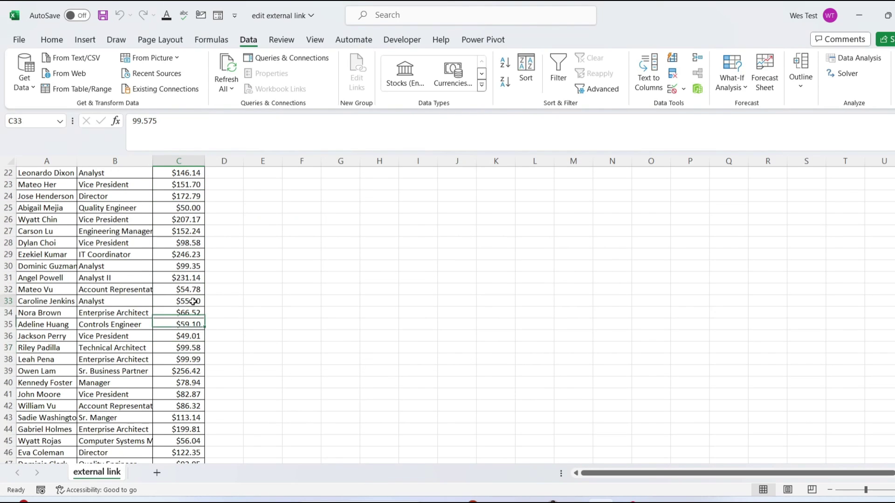
left_click(180, 301)
scroll(189, 304, "up", 4)
scroll(189, 305, "up", 3)
left_click(349, 209)
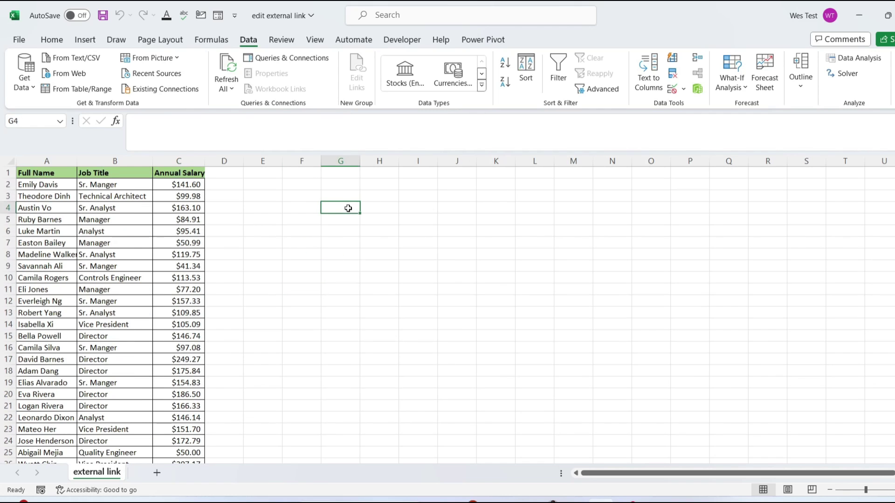